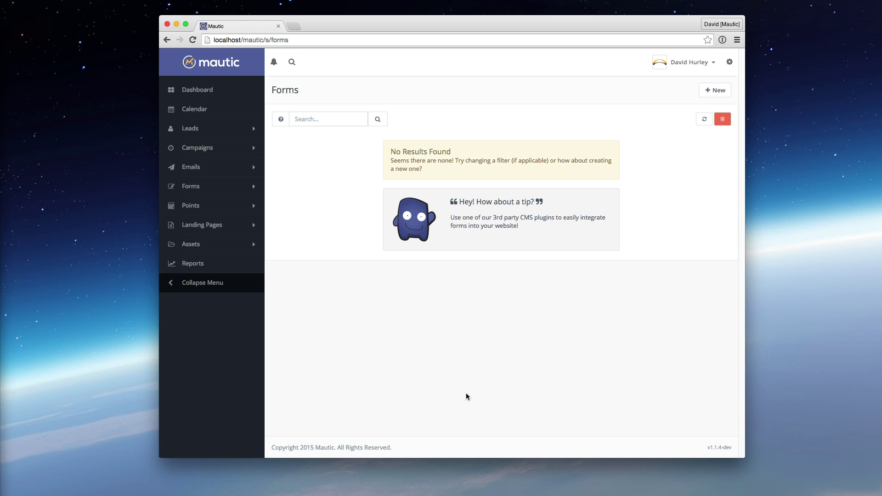
Expand Forms in the left sidebar to list Manage Forms and Manage Categories
{"action": "left_click", "coordinate": [223, 188]}
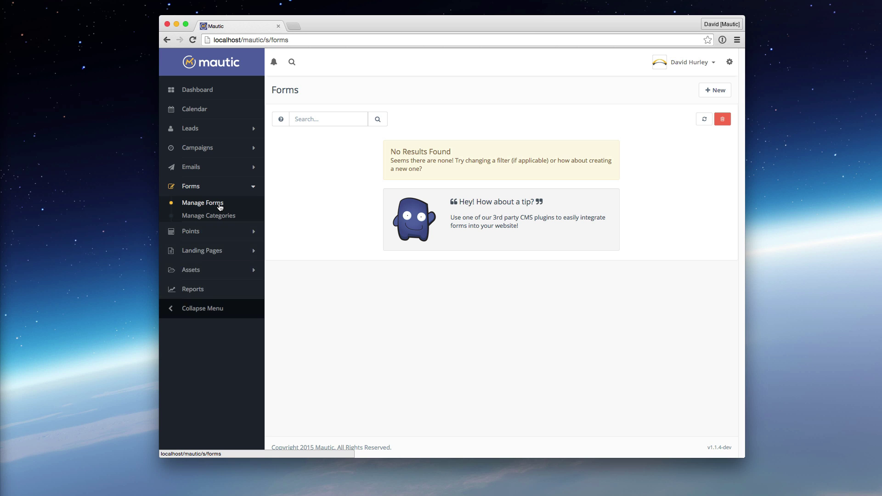
Start a new form to see the Campaign Form versus Standalone Form choice
{"action": "left_click", "coordinate": [716, 93]}
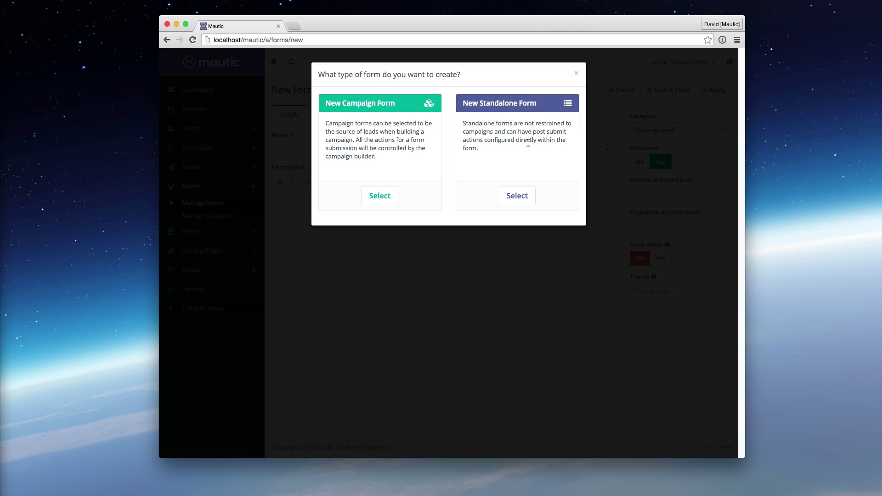
{"action": "left_click", "coordinate": [384, 197]}
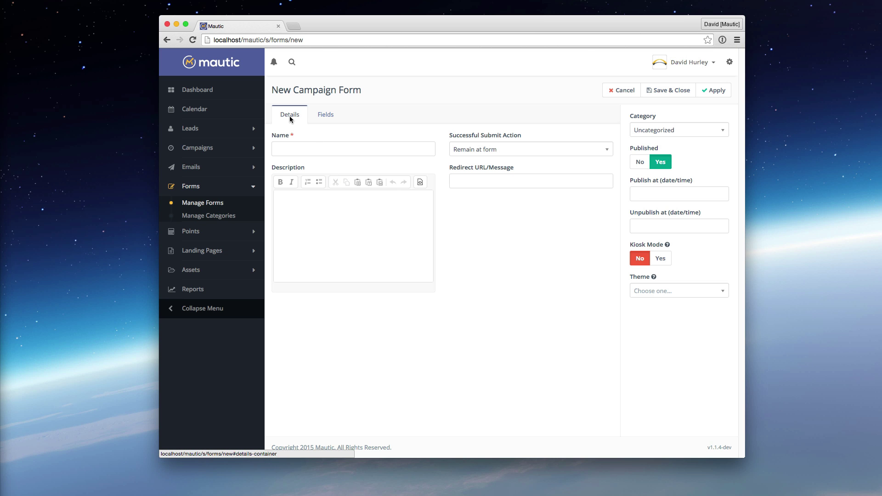
{"action": "left_click", "coordinate": [318, 115]}
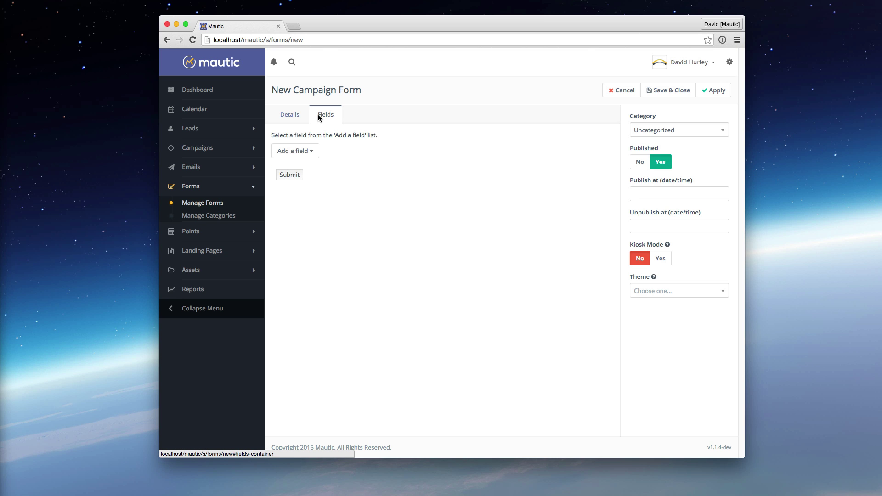
{"action": "left_click", "coordinate": [292, 118]}
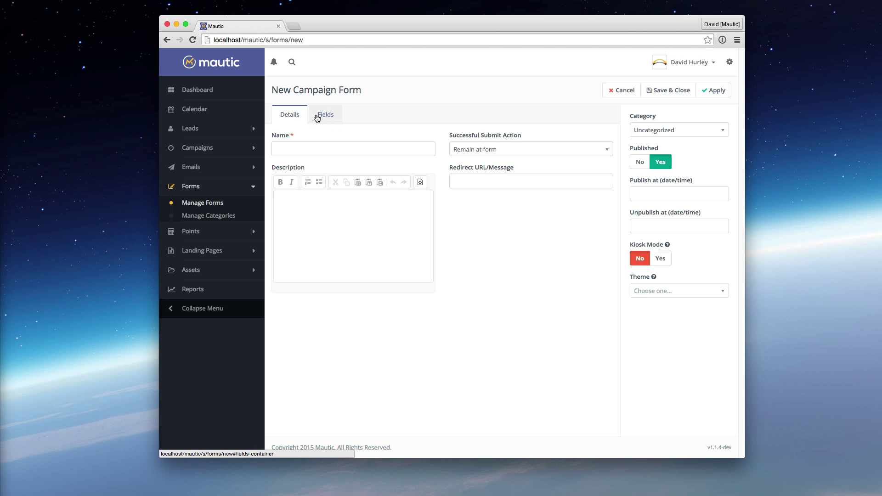
{"action": "left_click", "coordinate": [618, 90]}
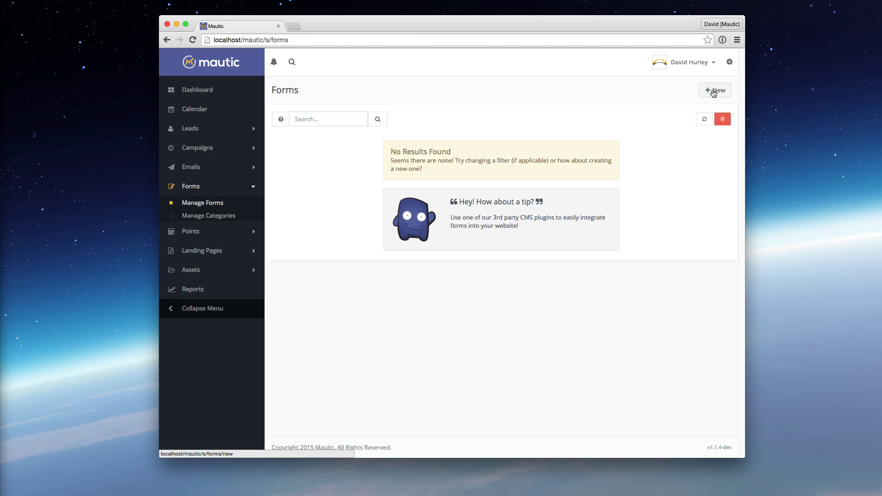
{"action": "left_click", "coordinate": [714, 92]}
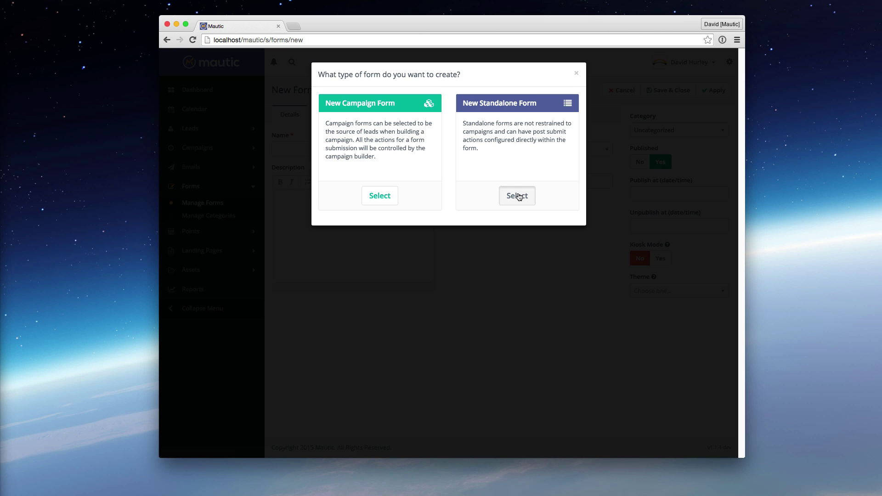
Start a New Standalone Form and browse its Fields and Actions tabs, including the submit-action list
{"action": "left_click", "coordinate": [518, 196]}
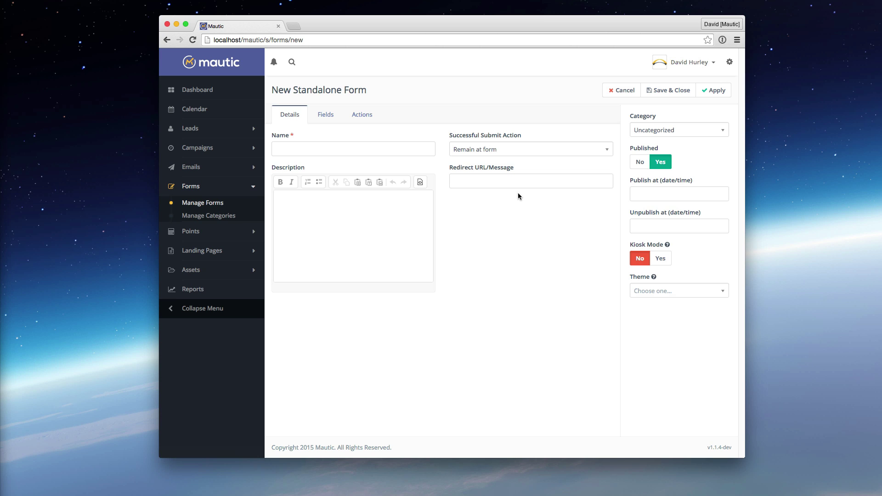
{"action": "left_click", "coordinate": [318, 118]}
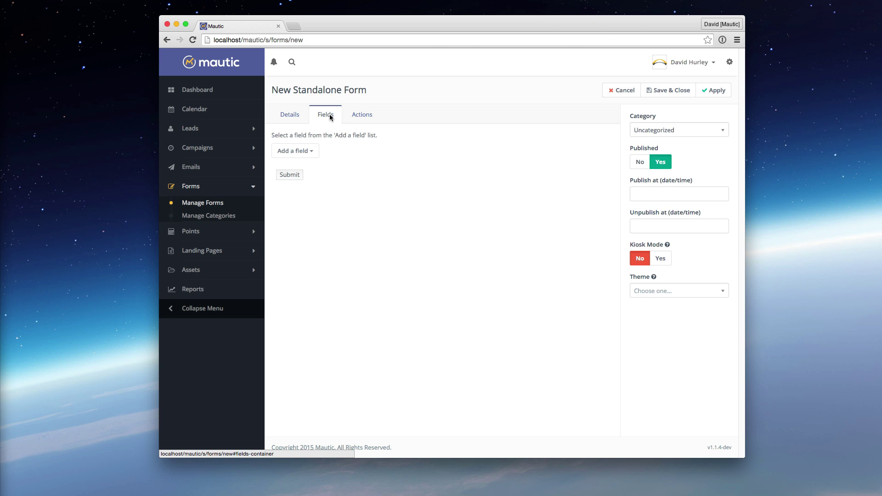
{"action": "left_click", "coordinate": [364, 117]}
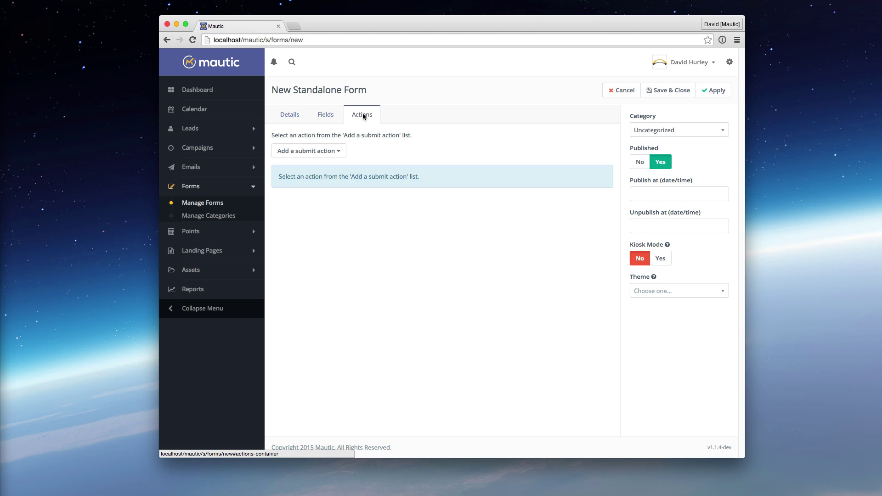
{"action": "left_click", "coordinate": [341, 153]}
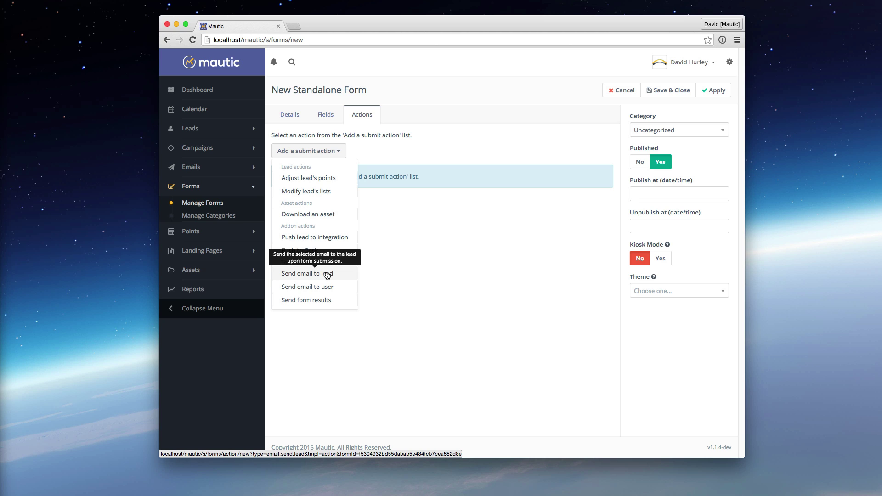
{"action": "left_click", "coordinate": [387, 244]}
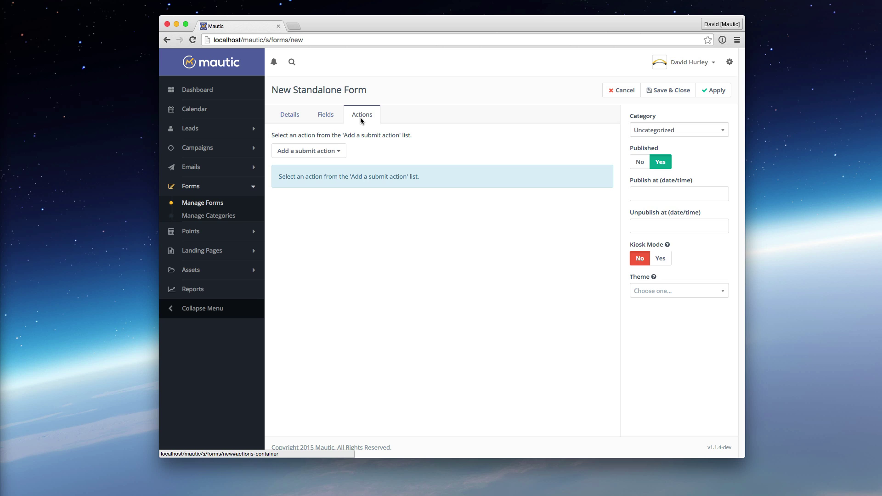
Discard the standalone form and start a New Campaign Form instead
{"action": "left_click", "coordinate": [622, 91]}
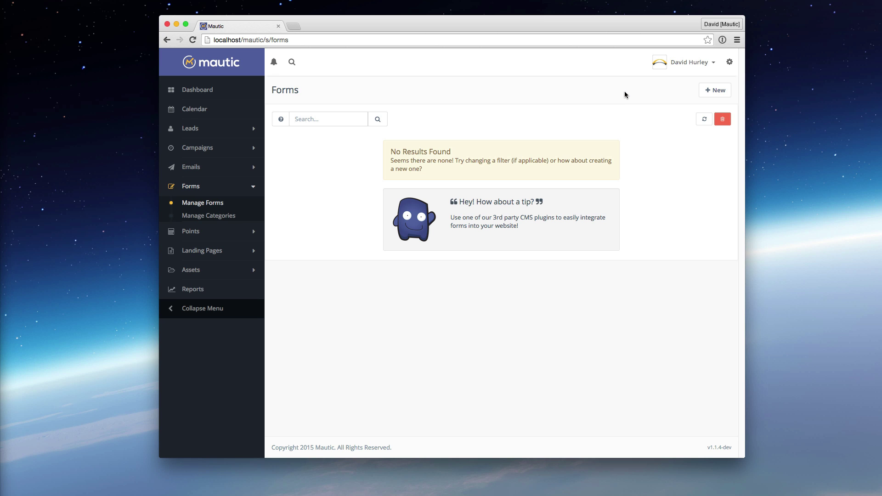
{"action": "left_click", "coordinate": [713, 91]}
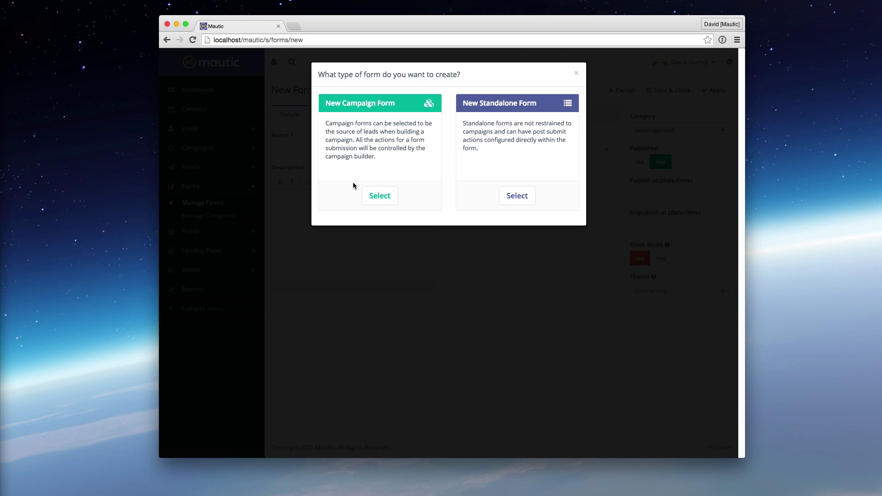
{"action": "left_click", "coordinate": [379, 196]}
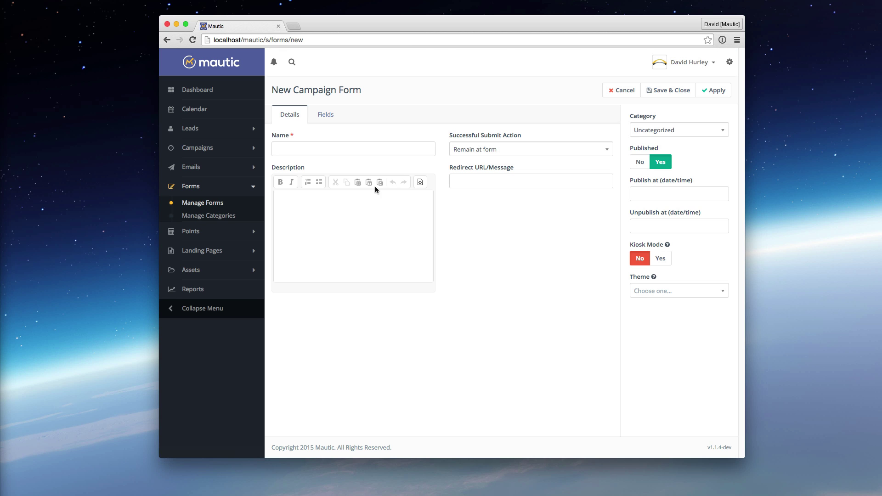
Review the campaign form's Fields and Details tabs and expand Campaigns in the sidebar
{"action": "left_click", "coordinate": [325, 116]}
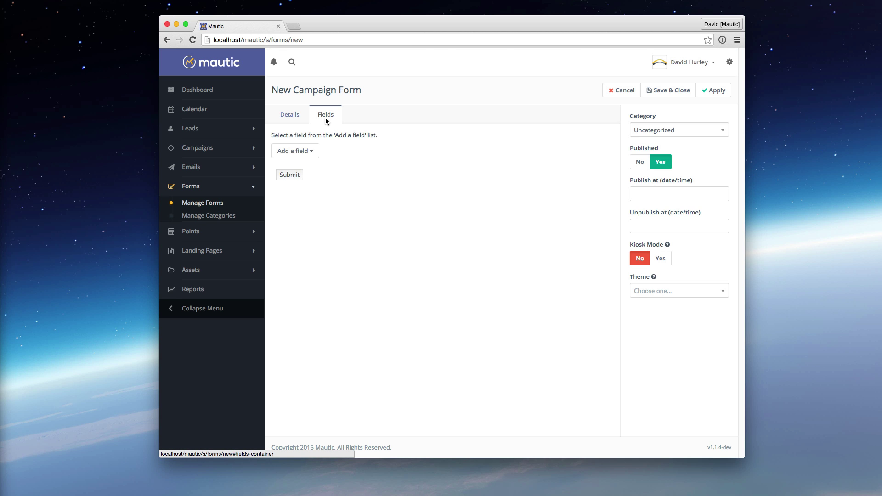
{"action": "left_click", "coordinate": [285, 119]}
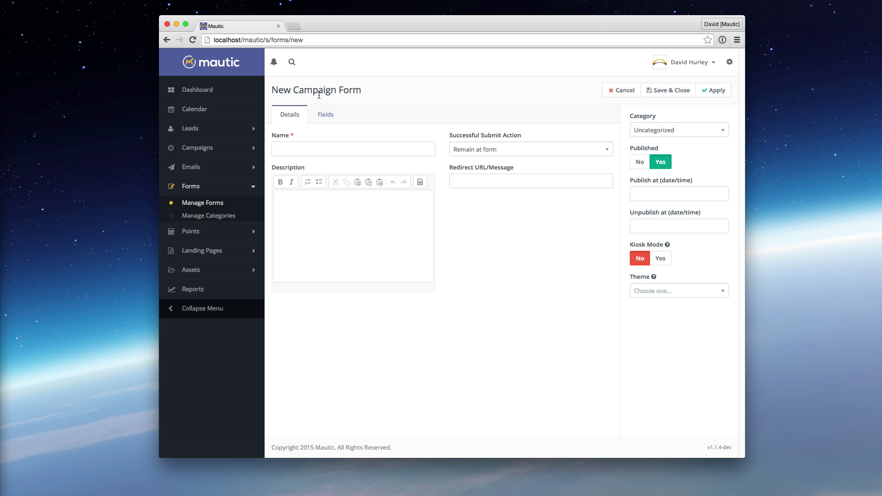
{"action": "left_click", "coordinate": [217, 149]}
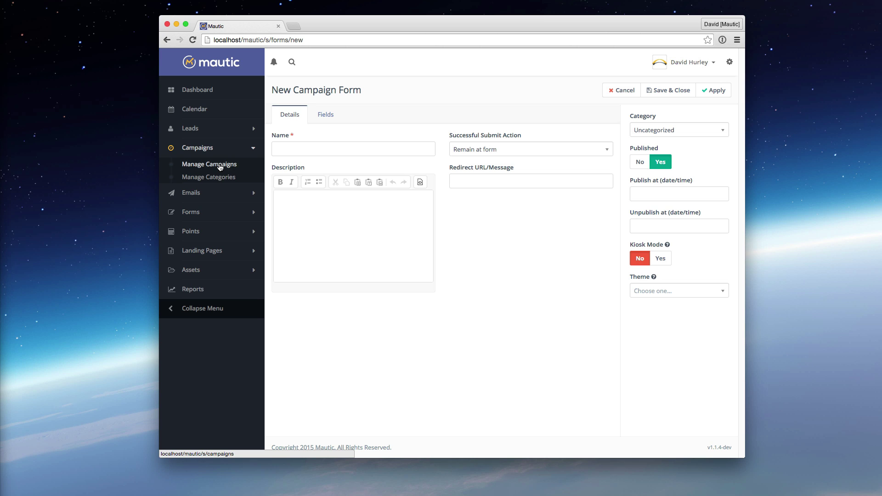
Create a new campaign, launch its builder, and preview then cancel the Campaign forms lead source
{"action": "left_click", "coordinate": [220, 165]}
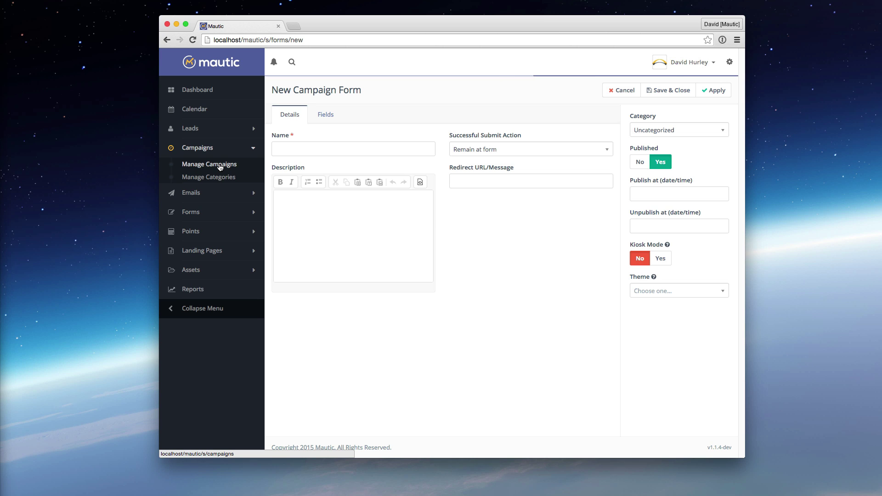
{"action": "left_click", "coordinate": [720, 89]}
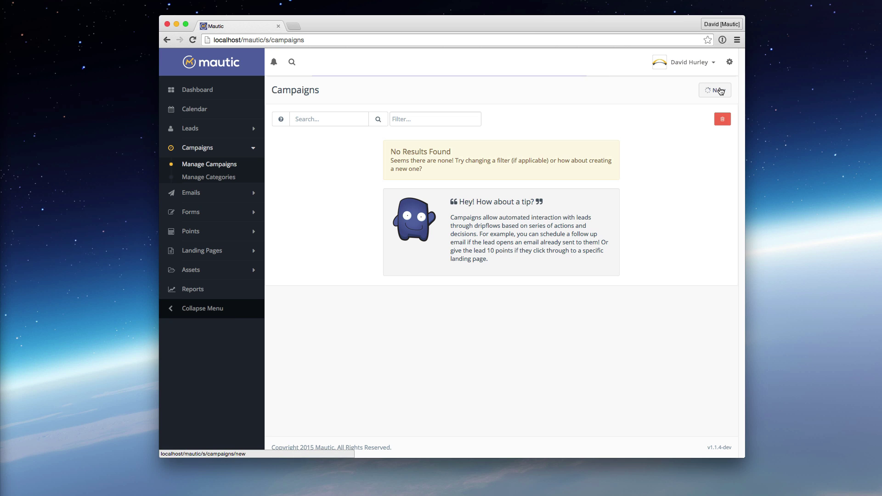
{"action": "left_click", "coordinate": [570, 92]}
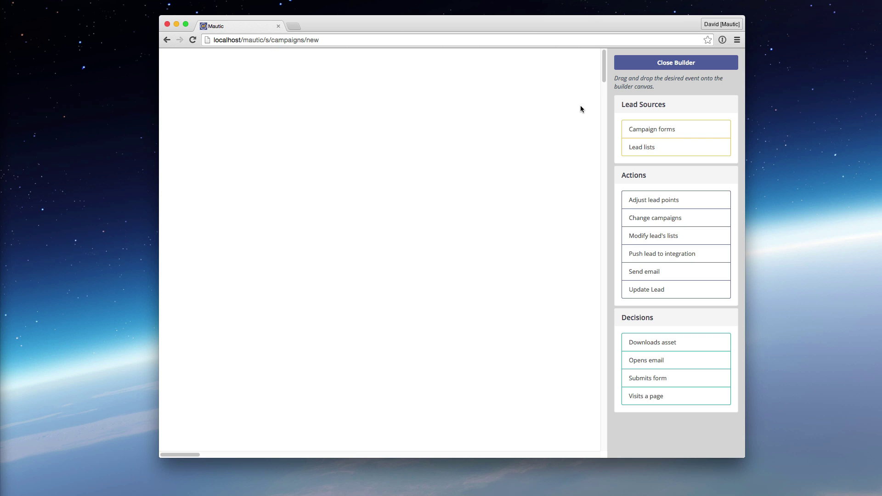
{"action": "left_click", "coordinate": [649, 131]}
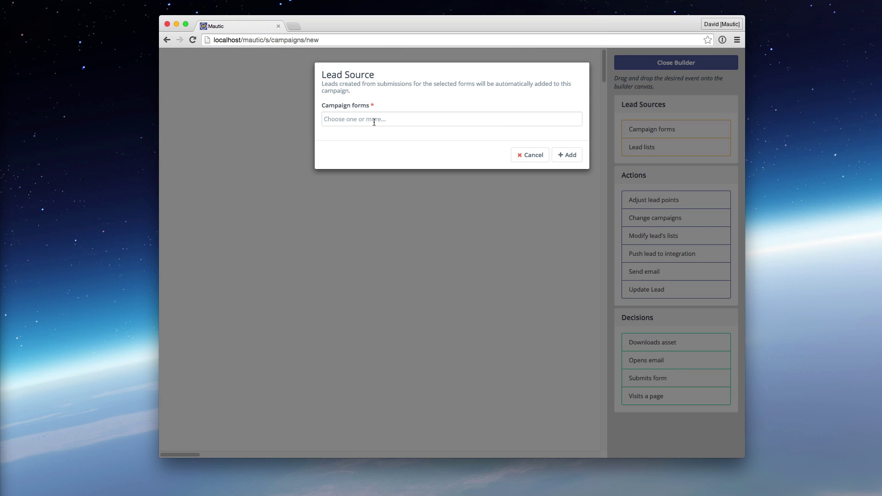
{"action": "left_click", "coordinate": [538, 159]}
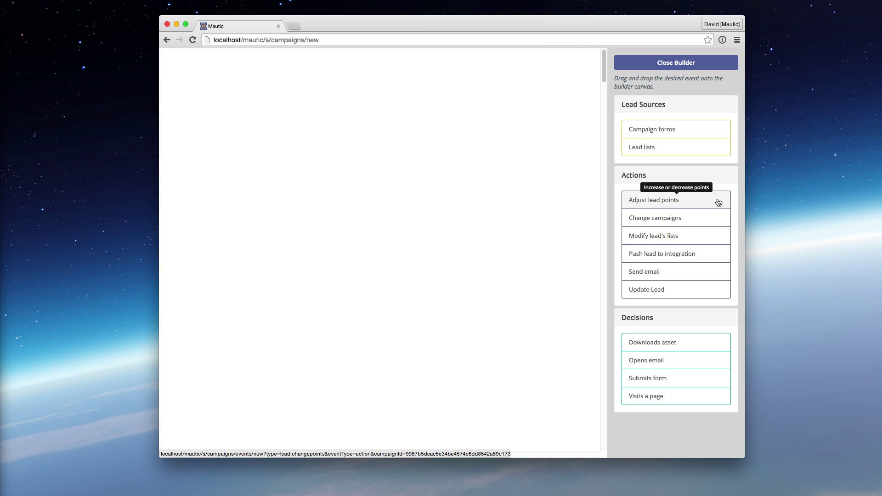
Close the campaign builder, go to Manage Forms, and start another new form
{"action": "left_click", "coordinate": [706, 65]}
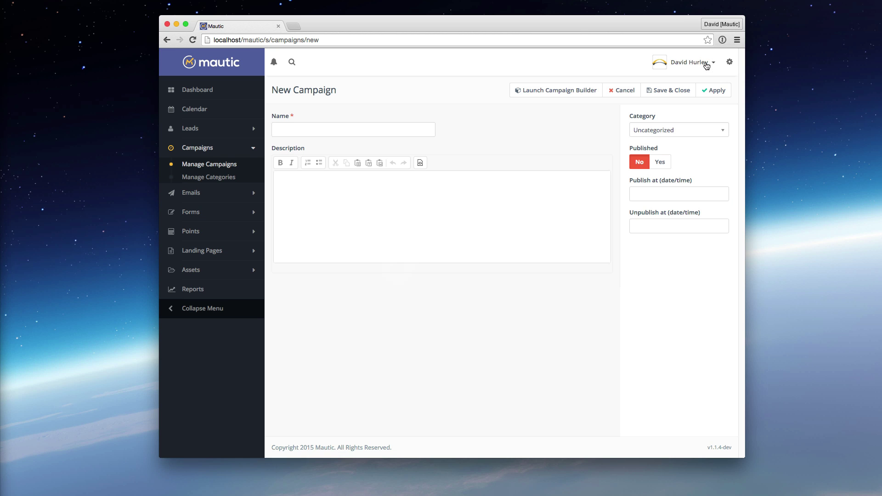
{"action": "left_click", "coordinate": [209, 201]}
{"action": "left_click", "coordinate": [205, 211]}
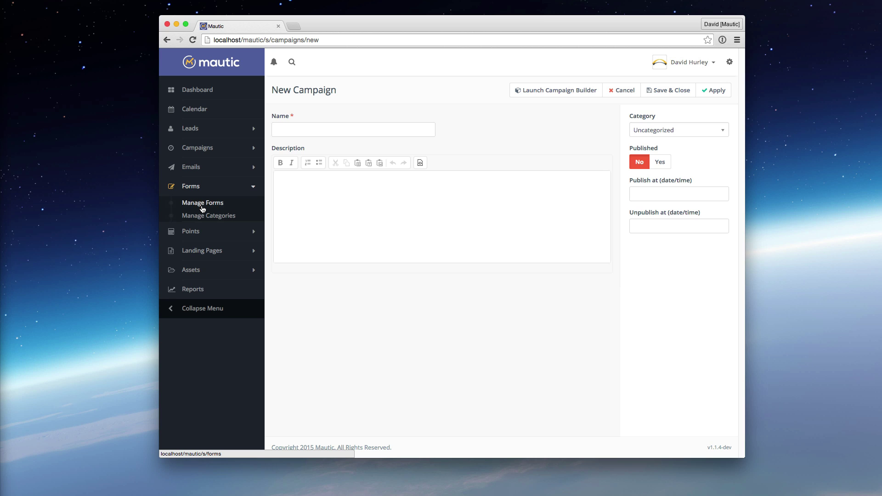
{"action": "left_click", "coordinate": [203, 205]}
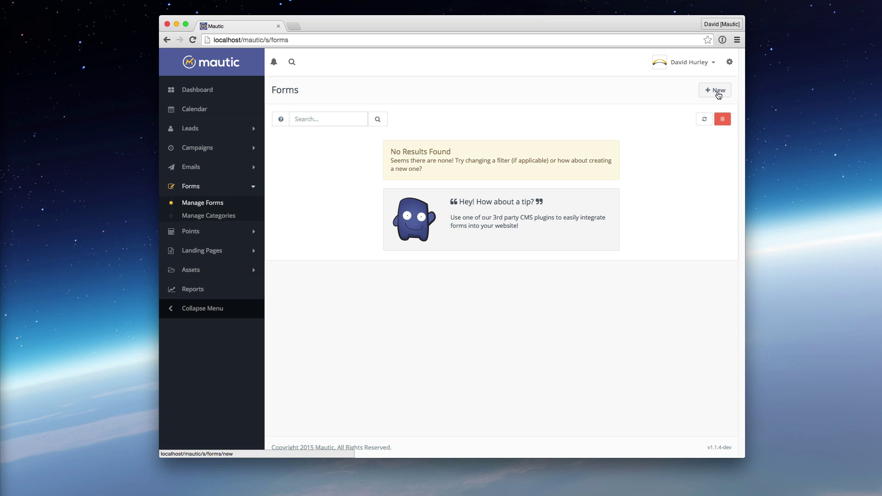
{"action": "left_click", "coordinate": [221, 145]}
{"action": "left_click", "coordinate": [220, 219]}
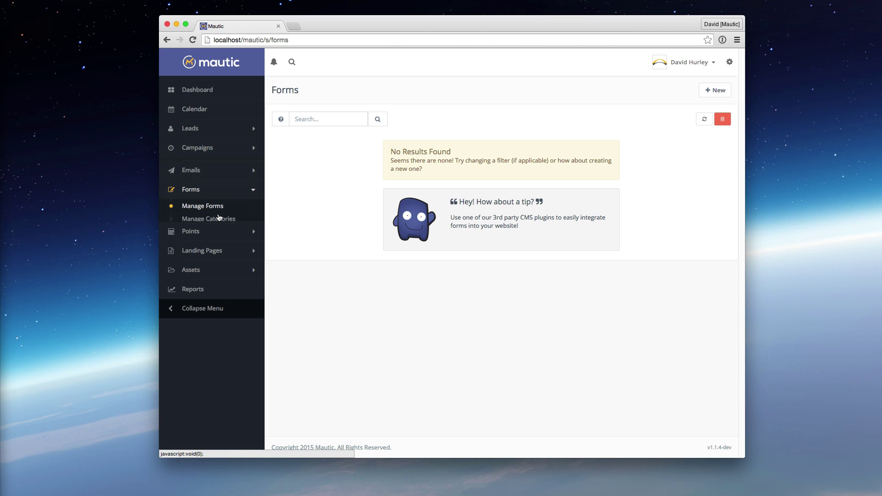
{"action": "left_click", "coordinate": [717, 90]}
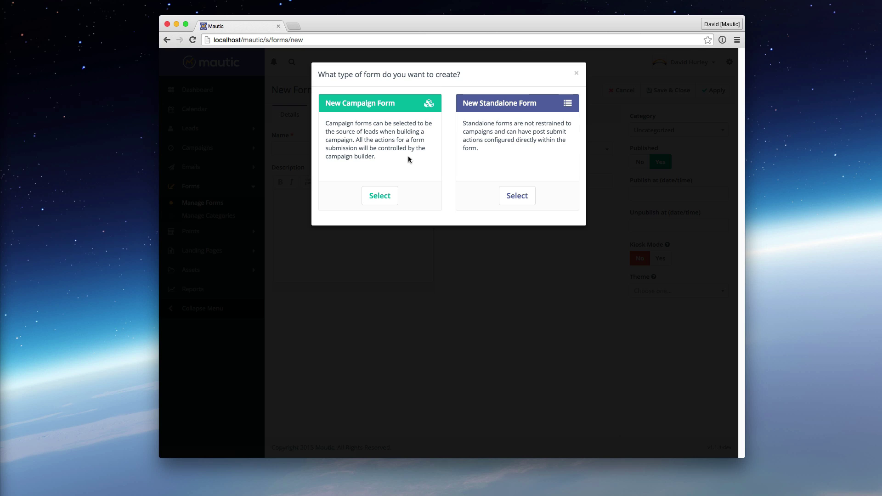
{"action": "double_click", "coordinate": [343, 157]}
{"action": "left_click", "coordinate": [373, 159]}
{"action": "double_click", "coordinate": [525, 140]}
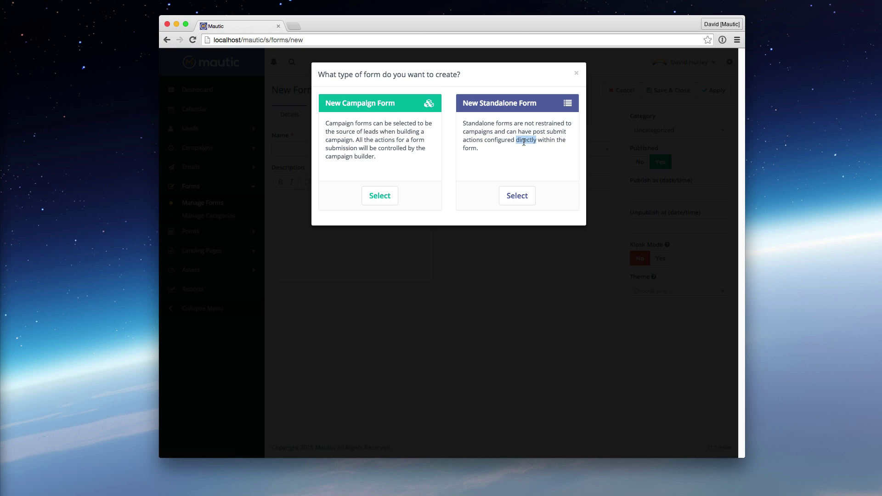